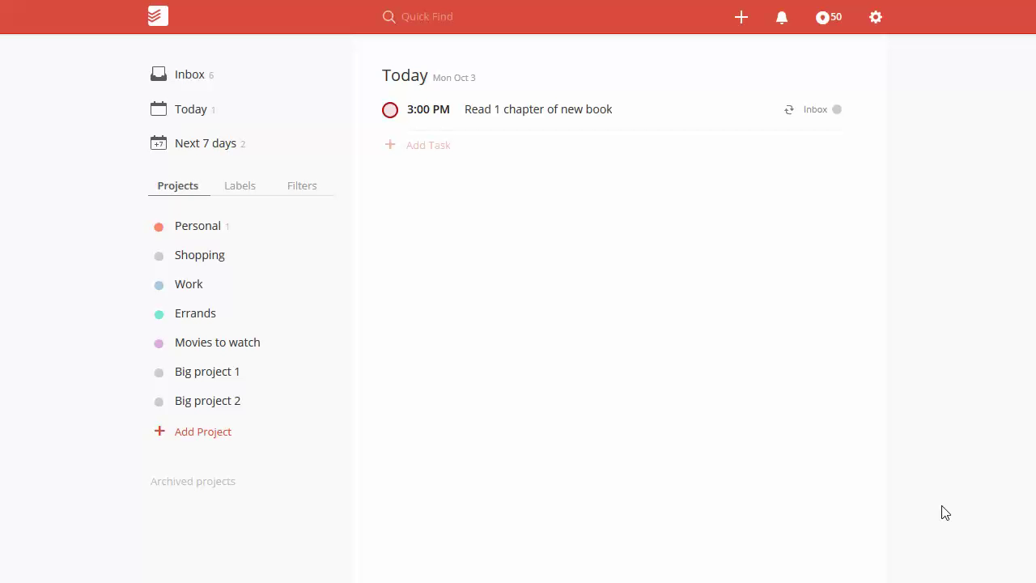
Open the Todoist settings and check the iCalendar feed entry in the general options
{"action": "left_click", "coordinate": [877, 19]}
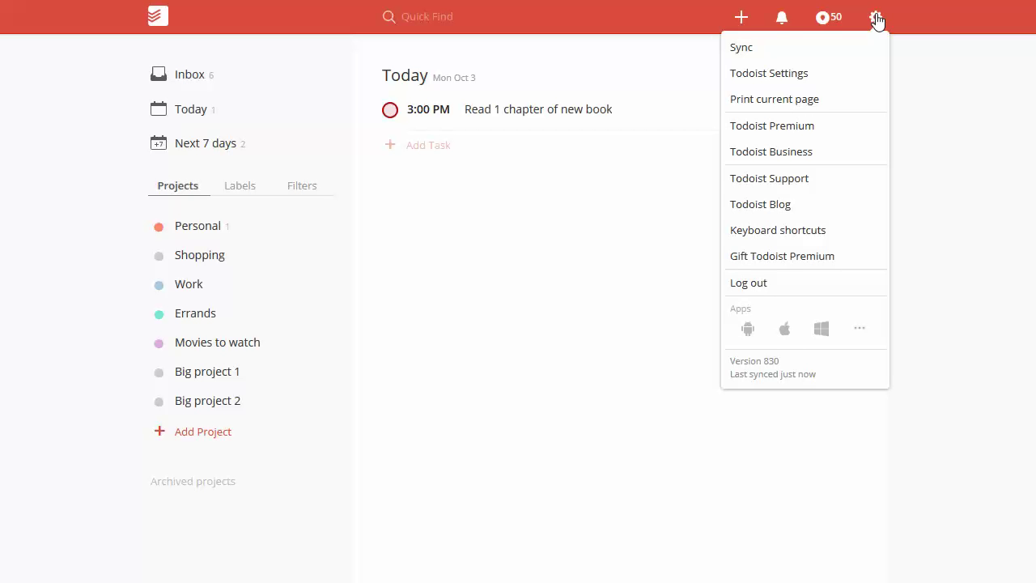
{"action": "left_click", "coordinate": [806, 81]}
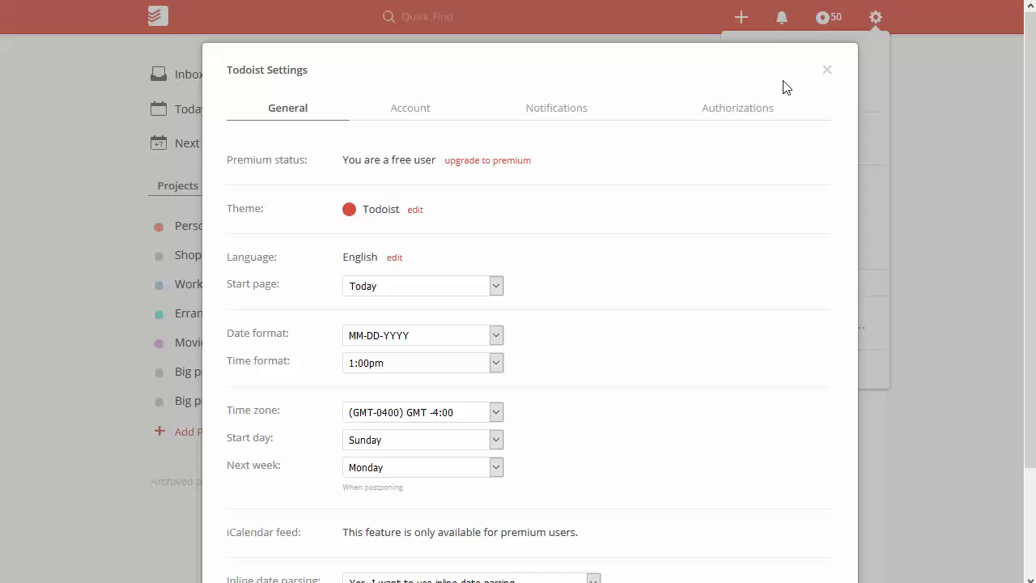
{"action": "scroll", "coordinate": [344, 386], "scroll_direction": "down", "scroll_amount": 2}
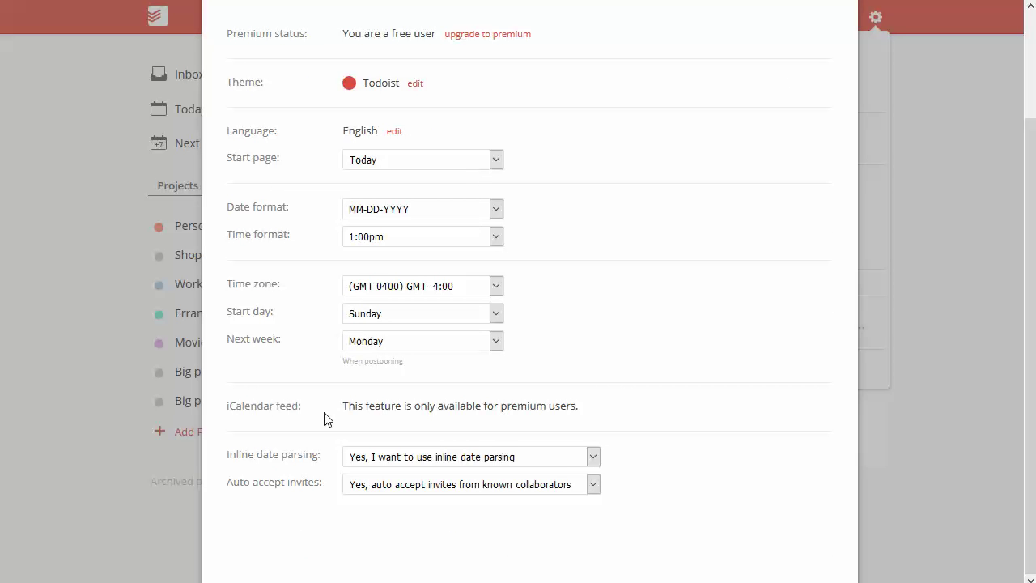
{"action": "mouse_move", "coordinate": [342, 407]}
{"action": "left_mouse_down"}
{"action": "mouse_move", "coordinate": [580, 406]}
{"action": "mouse_move", "coordinate": [350, 405]}
{"action": "left_mouse_up"}
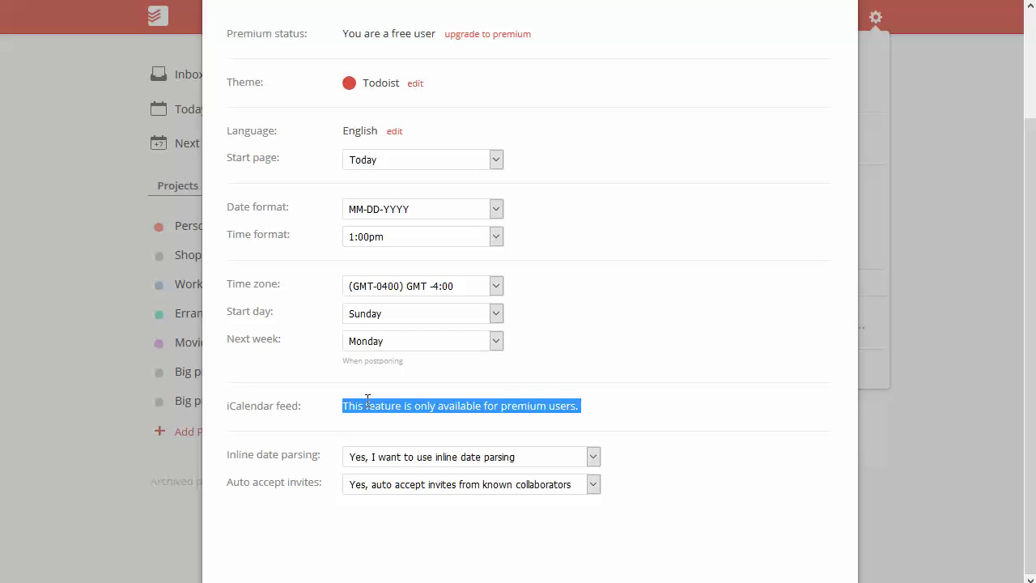
{"action": "left_click", "coordinate": [367, 401]}
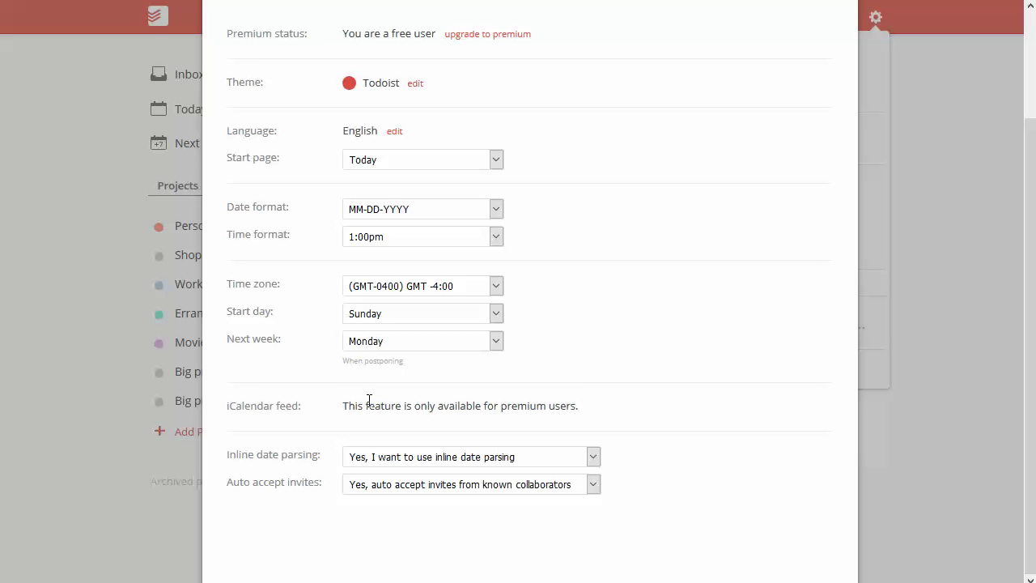
{"action": "left_click_drag", "start_coordinate": [585, 413], "coordinate": [338, 406]}
{"action": "left_click", "coordinate": [370, 403]}
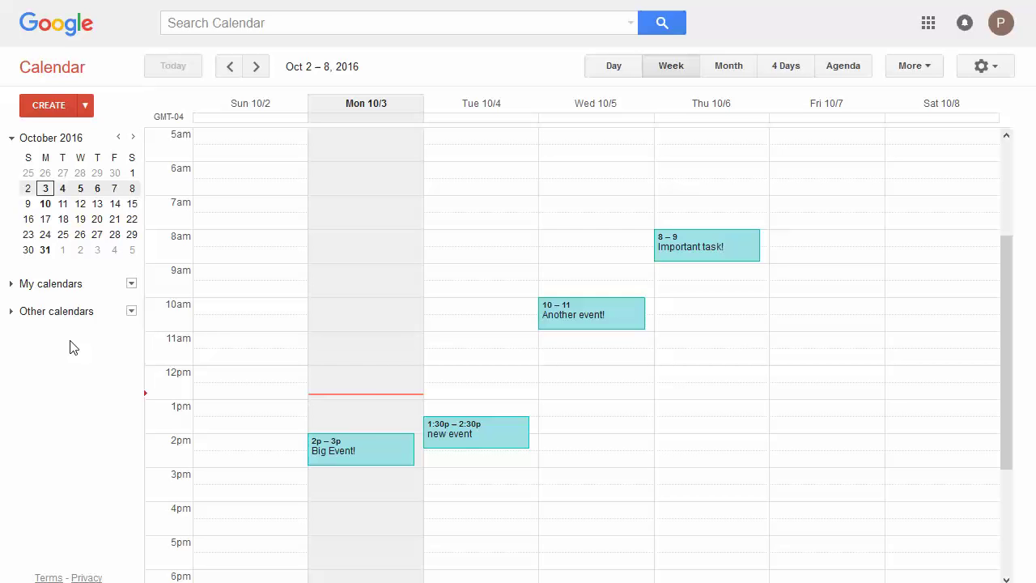
Switch to Google Calendar to view the Other calendars options, and return to Todoist to close its settings
{"action": "left_click", "coordinate": [131, 313]}
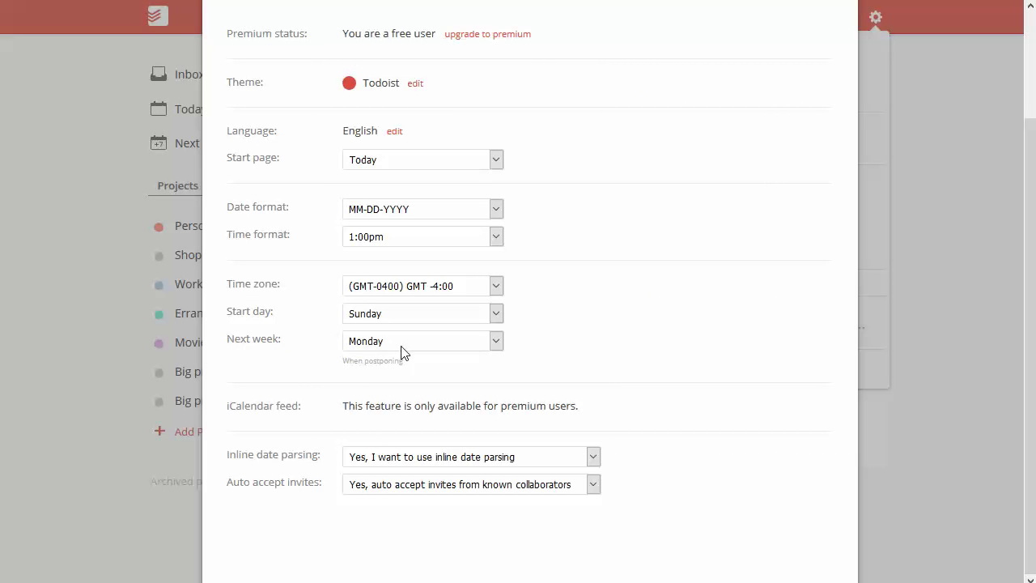
{"action": "scroll", "coordinate": [671, 266], "scroll_direction": "up", "scroll_amount": 3}
{"action": "left_click", "coordinate": [825, 71]}
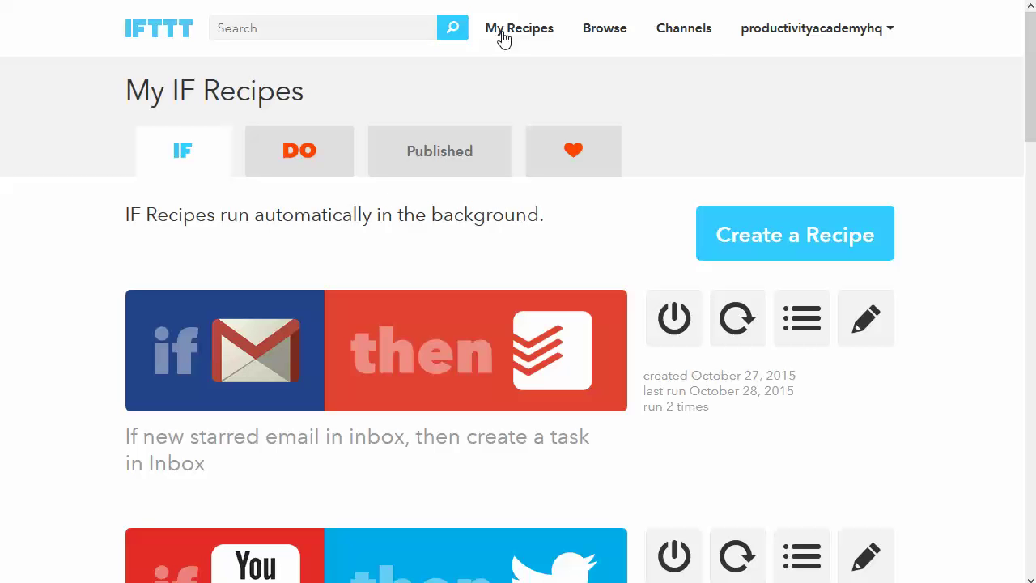
Start a new IFTTT recipe with Google Calendar as the trigger channel and "Any new event added" as the trigger
{"action": "left_click", "coordinate": [798, 248]}
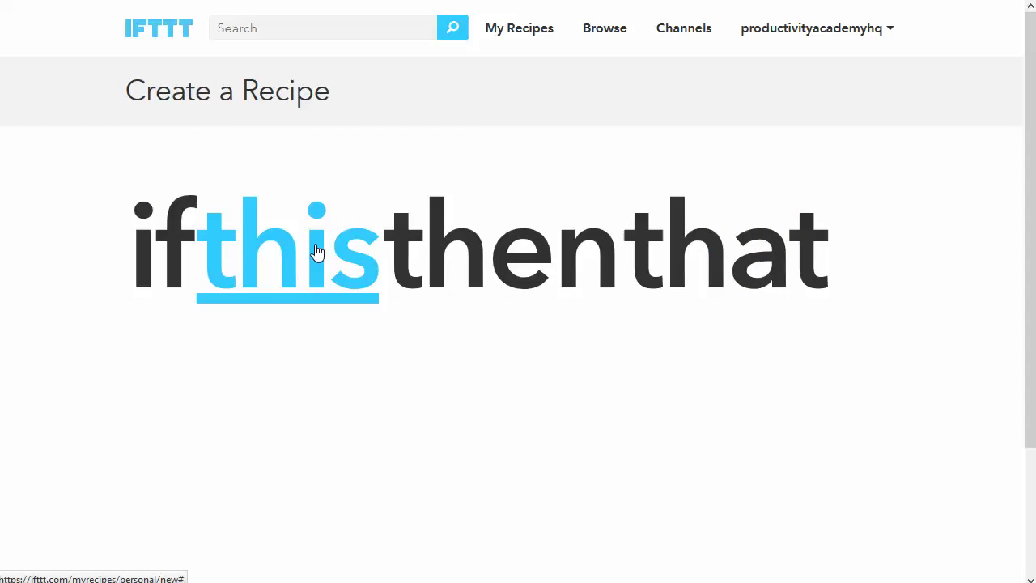
{"action": "left_click", "coordinate": [316, 252]}
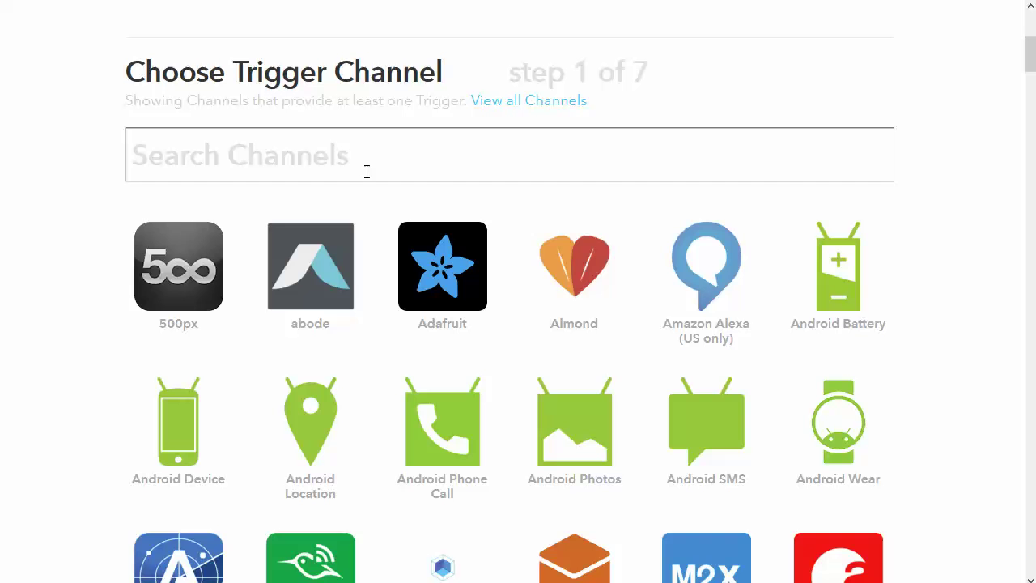
{"action": "type", "text": "calendar"}
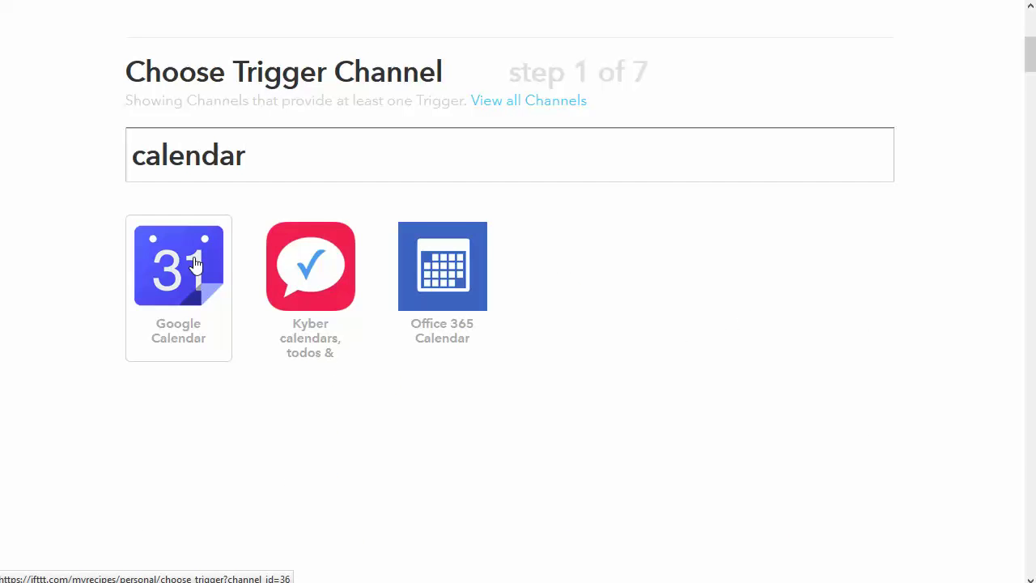
{"action": "left_click", "coordinate": [193, 264]}
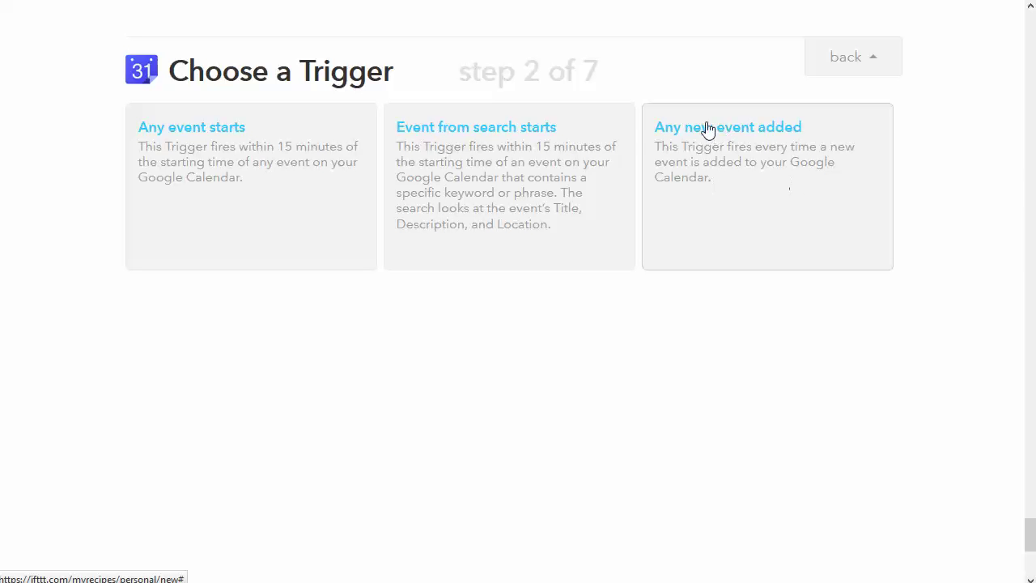
{"action": "left_click", "coordinate": [753, 166]}
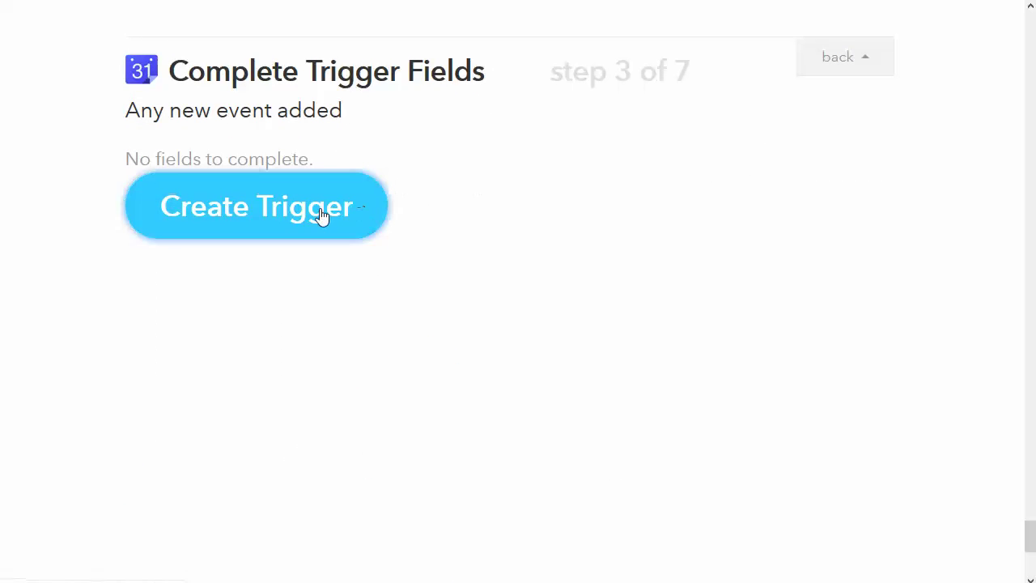
{"action": "left_click", "coordinate": [321, 214]}
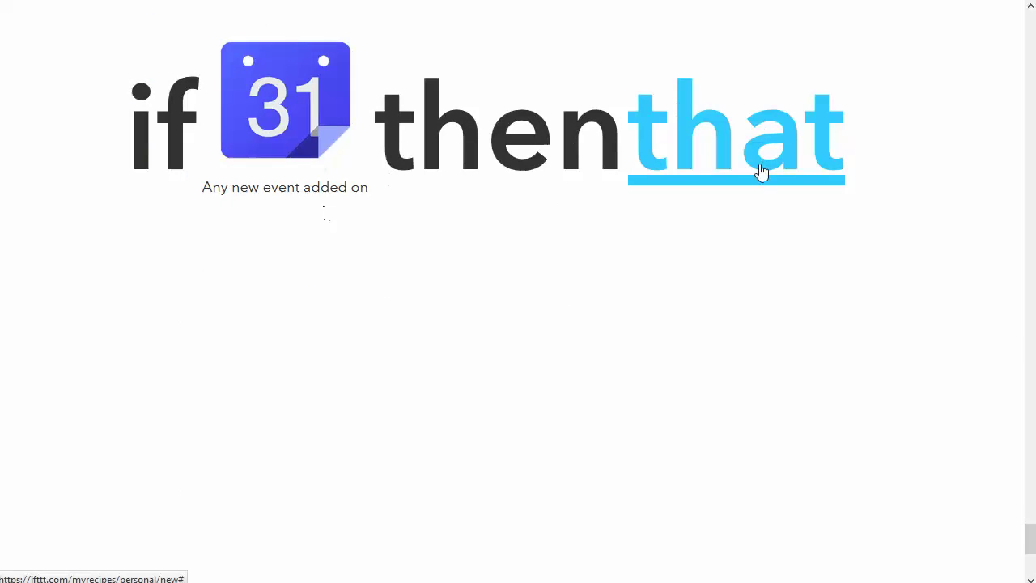
Choose Todoist's "Create task" as the recipe's action and set its project to Inbox
{"action": "left_click", "coordinate": [717, 153]}
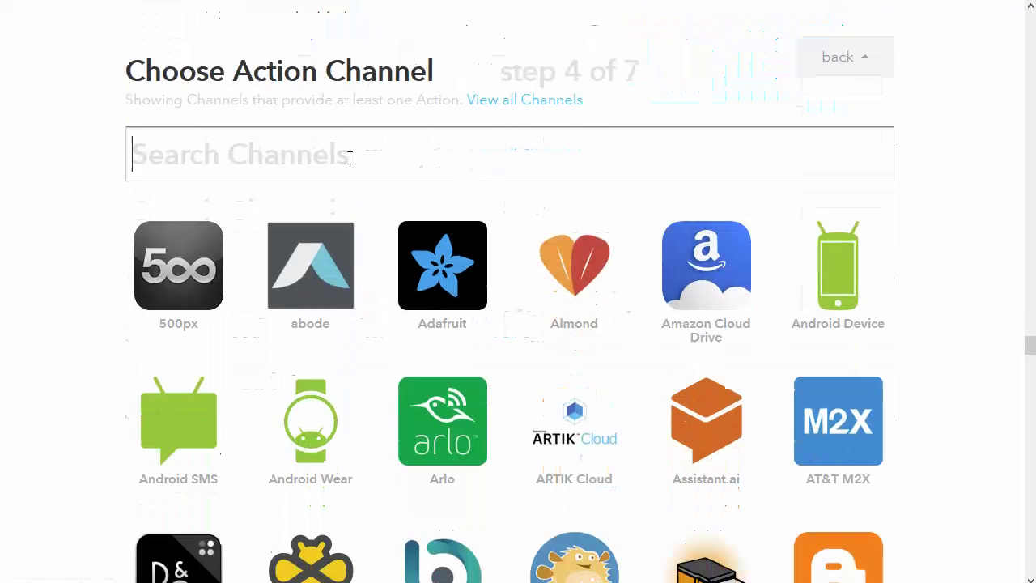
{"action": "type", "text": "todoist"}
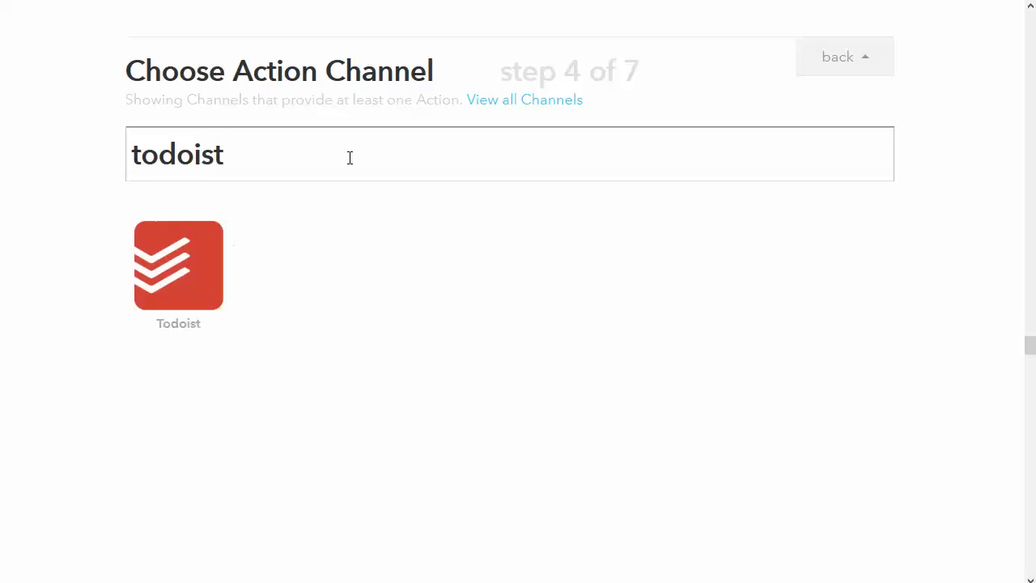
{"action": "left_click", "coordinate": [173, 266]}
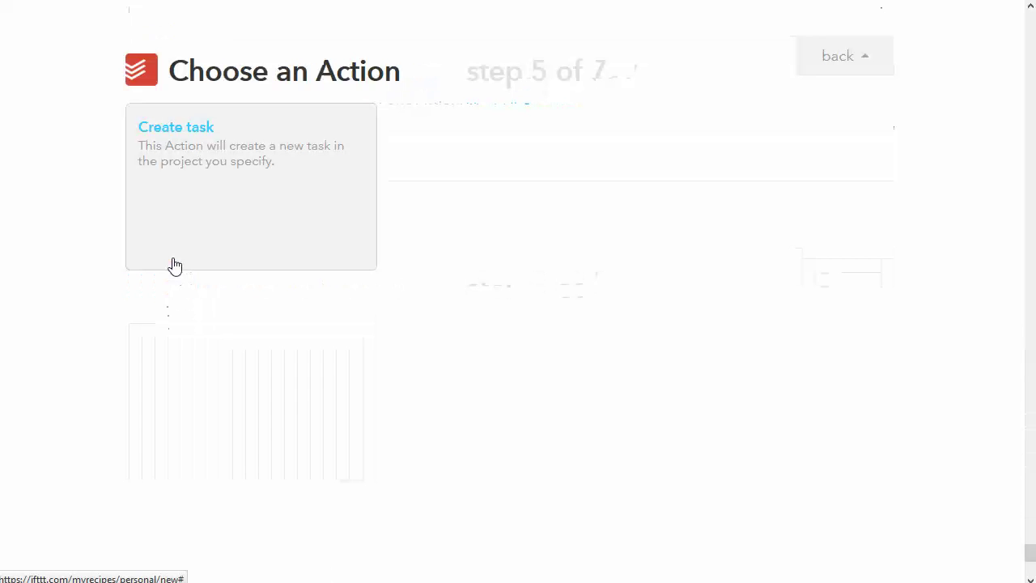
{"action": "left_click", "coordinate": [213, 158]}
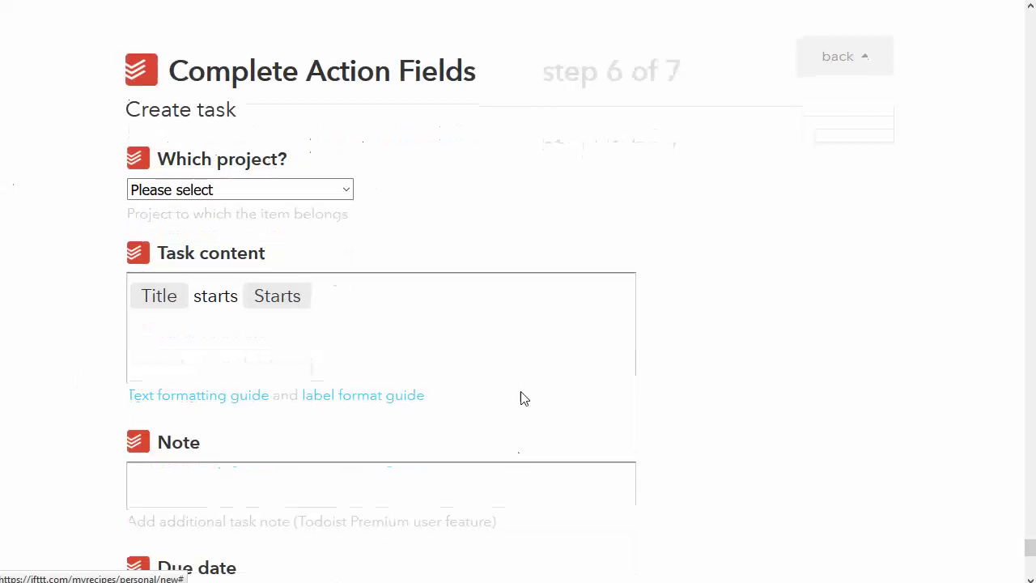
{"action": "left_click", "coordinate": [347, 98]}
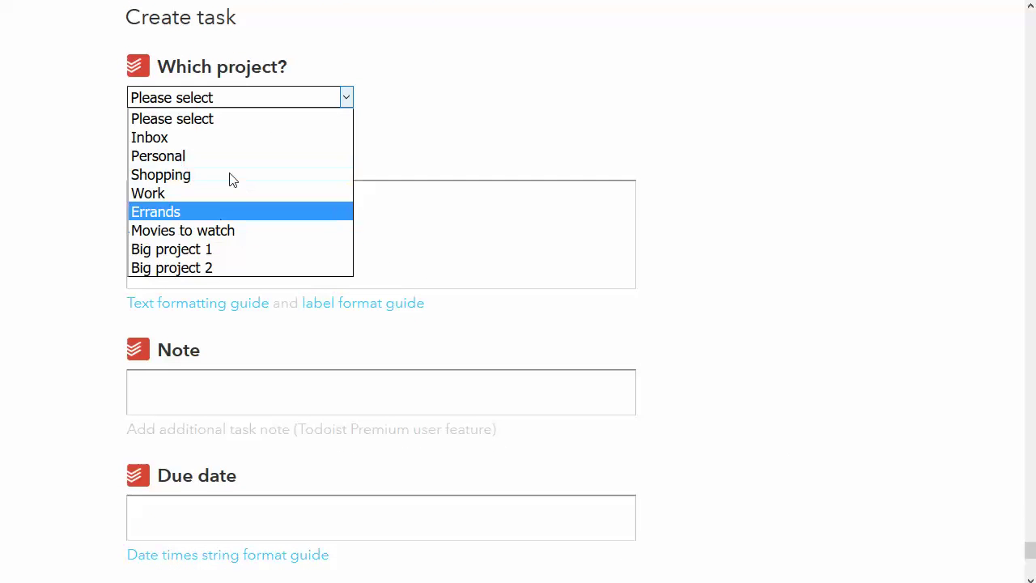
{"action": "left_click", "coordinate": [186, 137]}
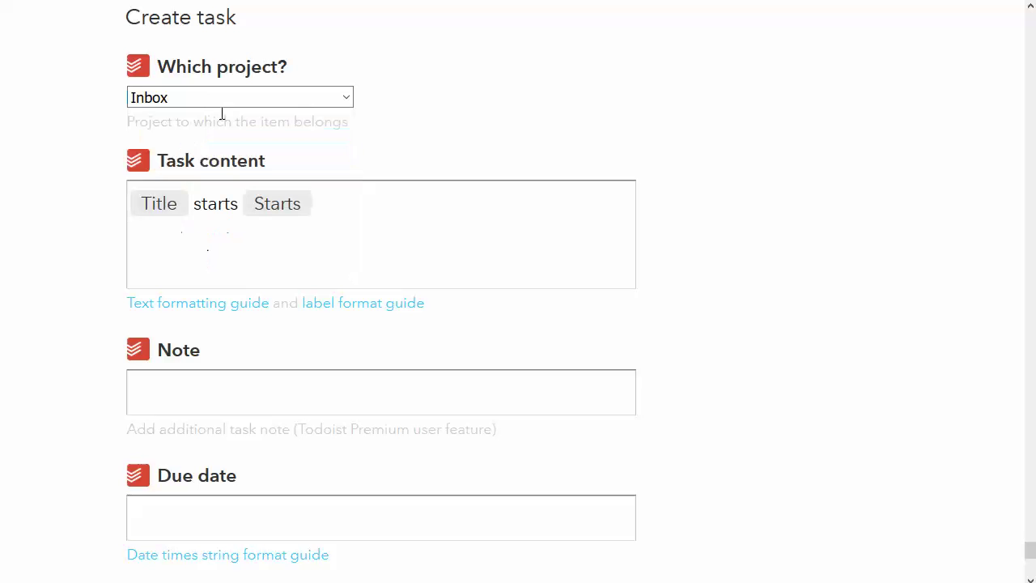
Examine the ingredients available for the task content and the priority choices without changing either
{"action": "left_click", "coordinate": [345, 212]}
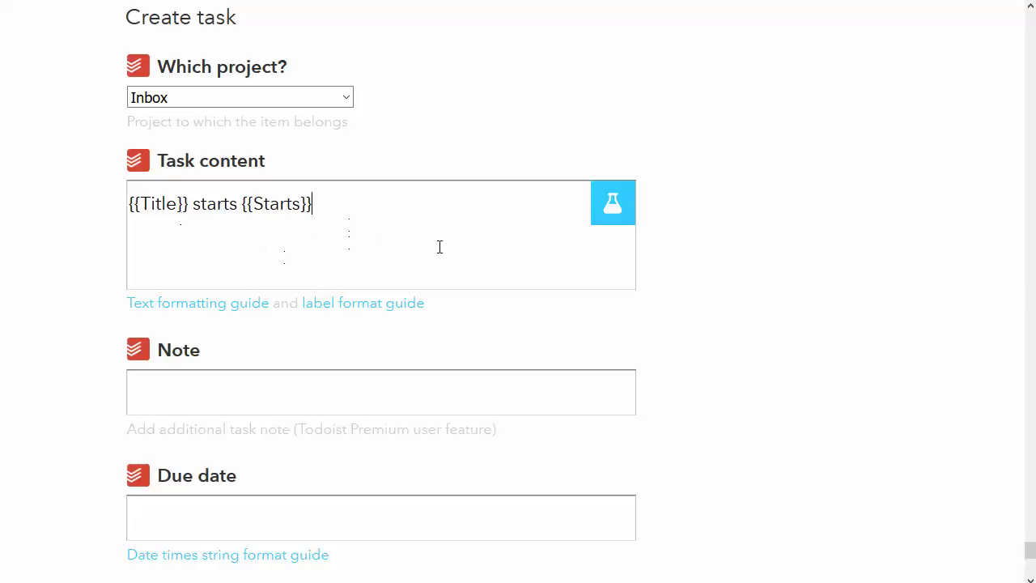
{"action": "left_click", "coordinate": [608, 204]}
{"action": "left_click", "coordinate": [356, 246]}
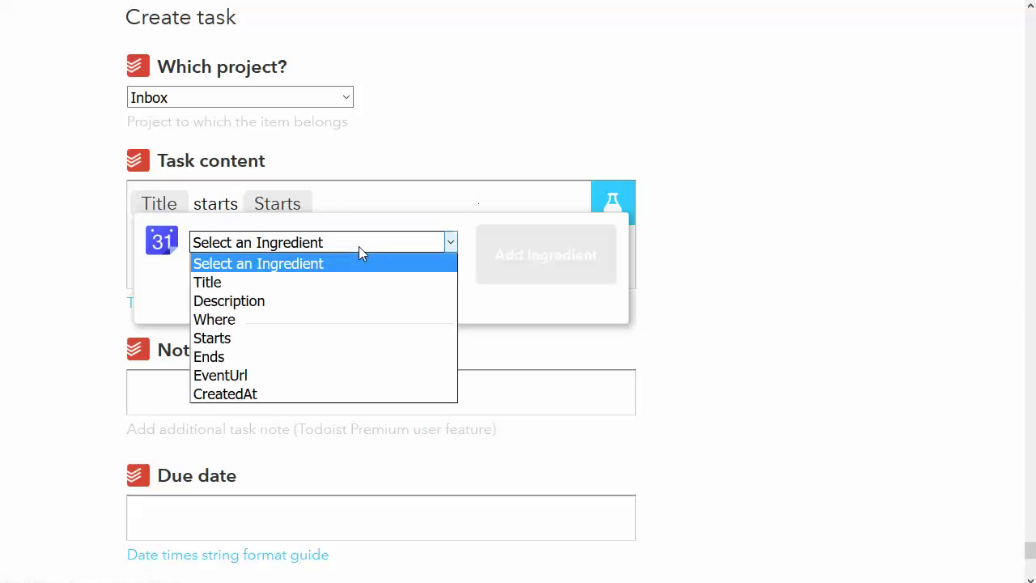
{"action": "left_click", "coordinate": [705, 268]}
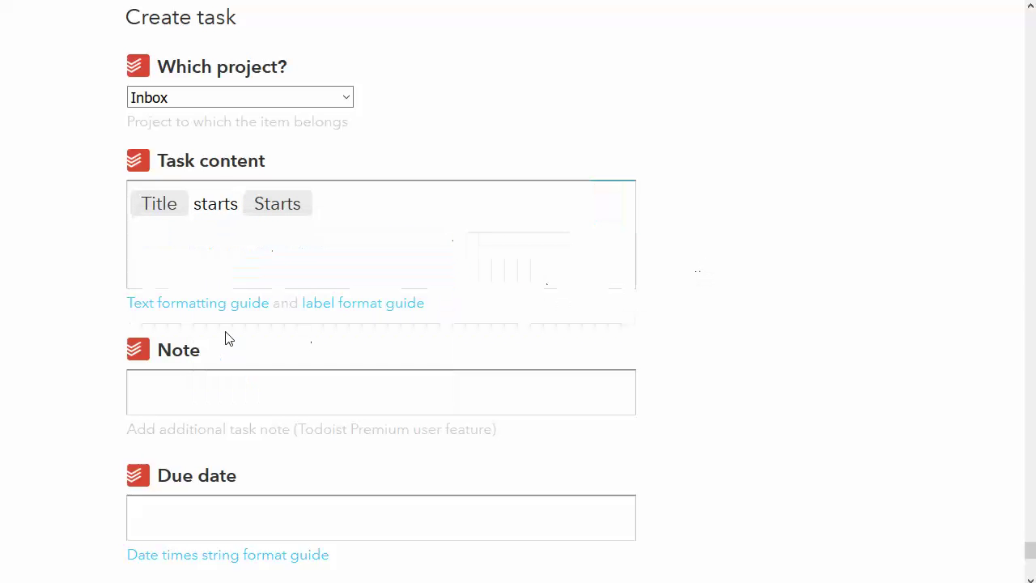
{"action": "scroll", "coordinate": [391, 338], "scroll_direction": "down", "scroll_amount": 1}
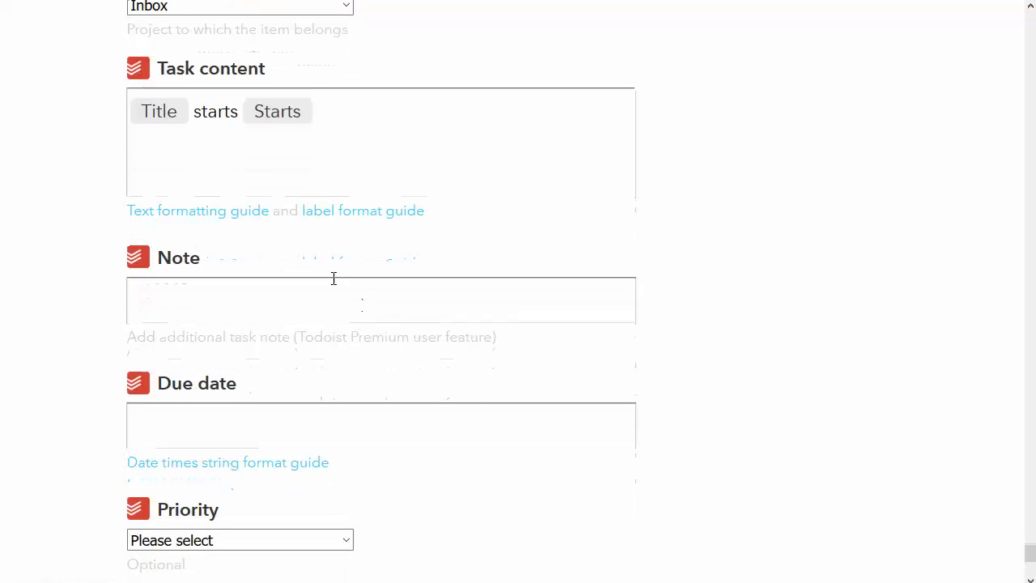
{"action": "scroll", "coordinate": [337, 304], "scroll_direction": "down", "scroll_amount": 2}
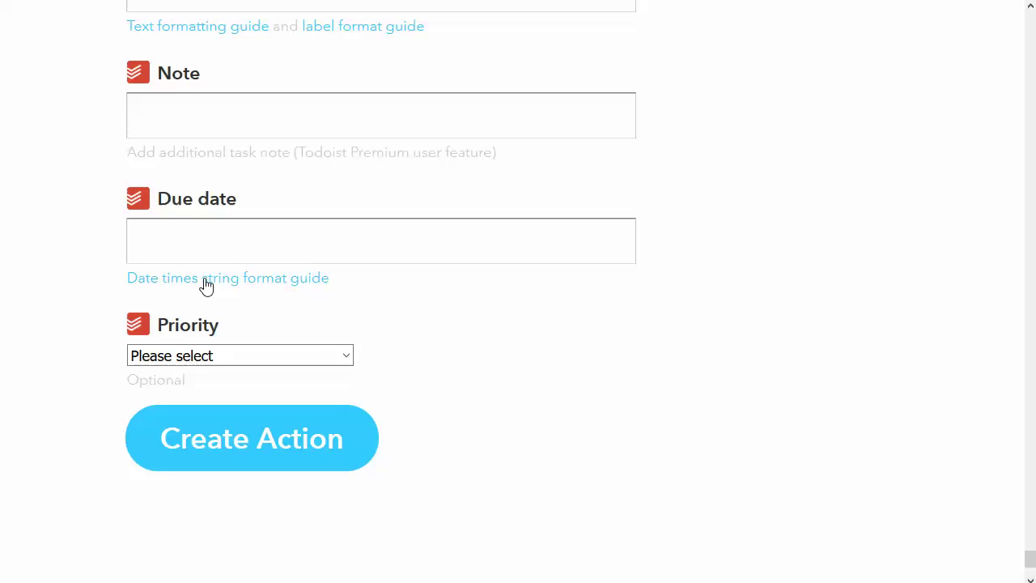
{"action": "left_click", "coordinate": [326, 356]}
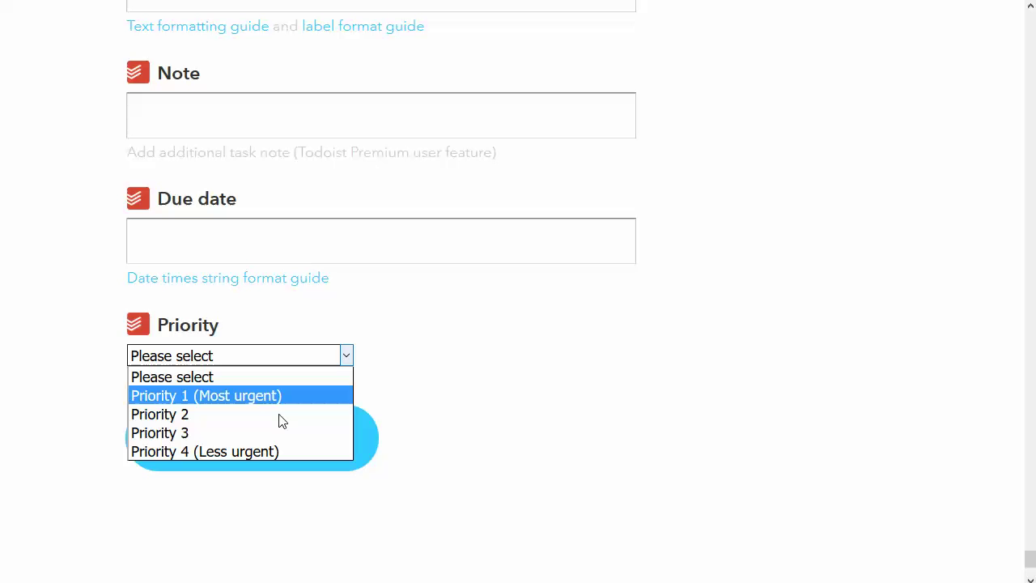
{"action": "left_click", "coordinate": [424, 352]}
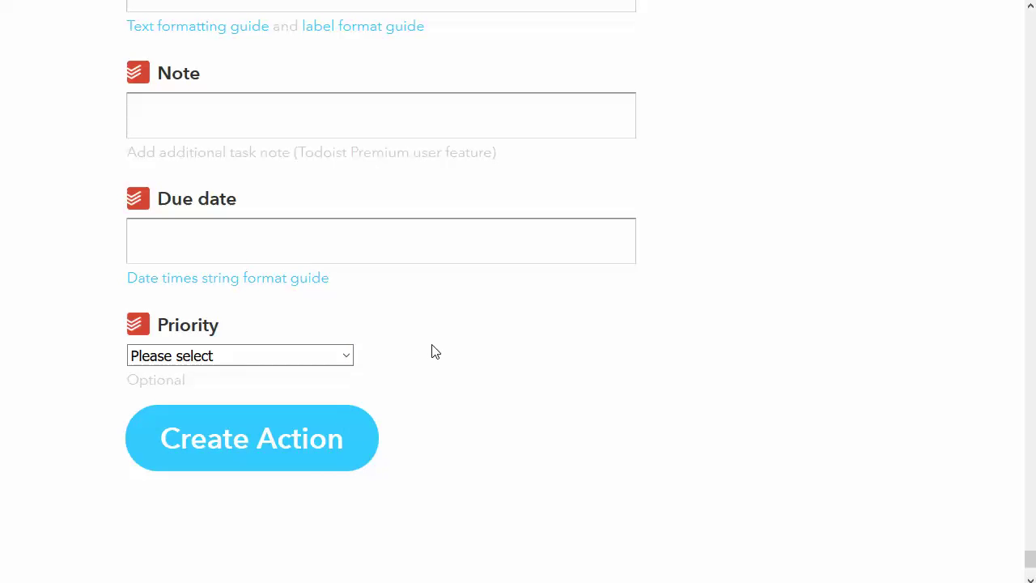
Create the Todoist action and finish creating the recipe with its suggested title
{"action": "left_click", "coordinate": [299, 445]}
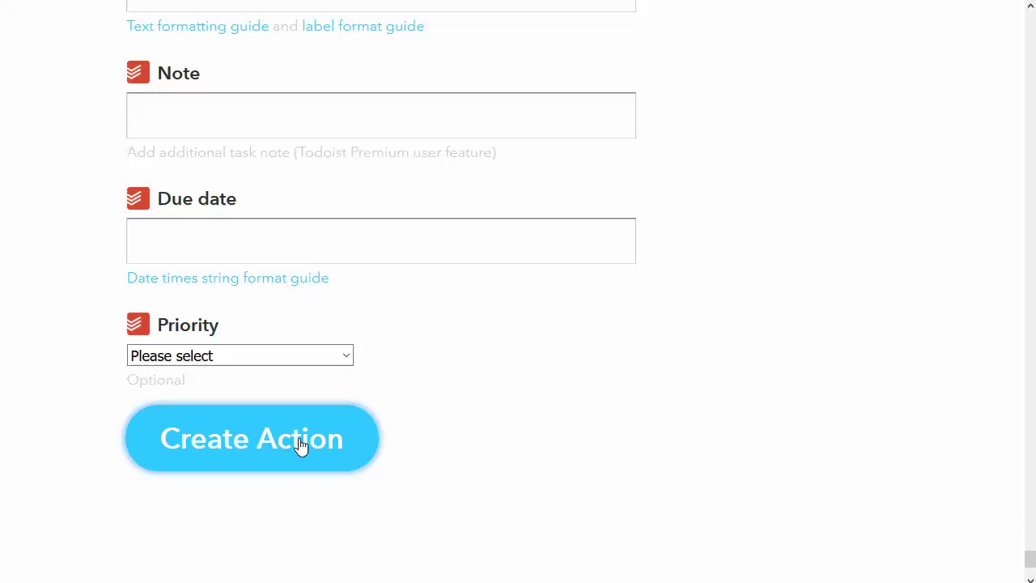
{"action": "scroll", "coordinate": [300, 445], "scroll_direction": "down", "scroll_amount": 1}
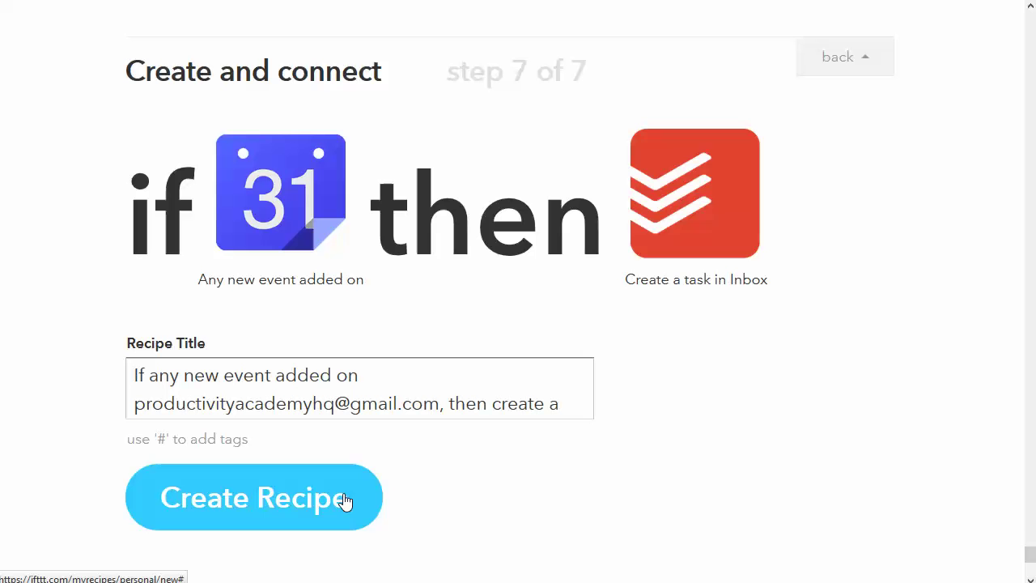
{"action": "left_click", "coordinate": [317, 510]}
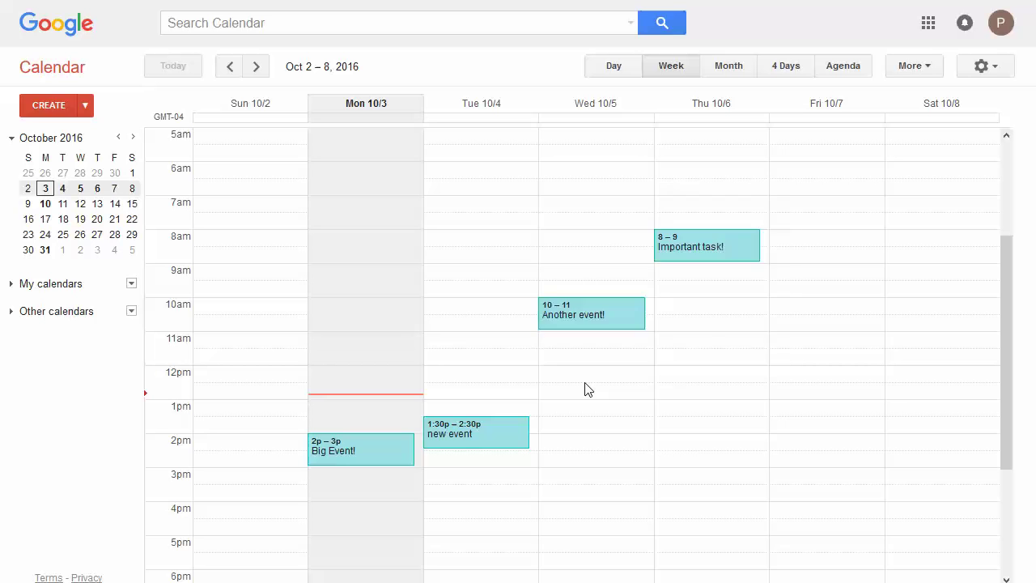
In Google Calendar, create "A new event" on Wednesday, October 5, from 12:30pm to 1:30pm
{"action": "left_click", "coordinate": [588, 389]}
{"action": "type", "text": "A neew"}
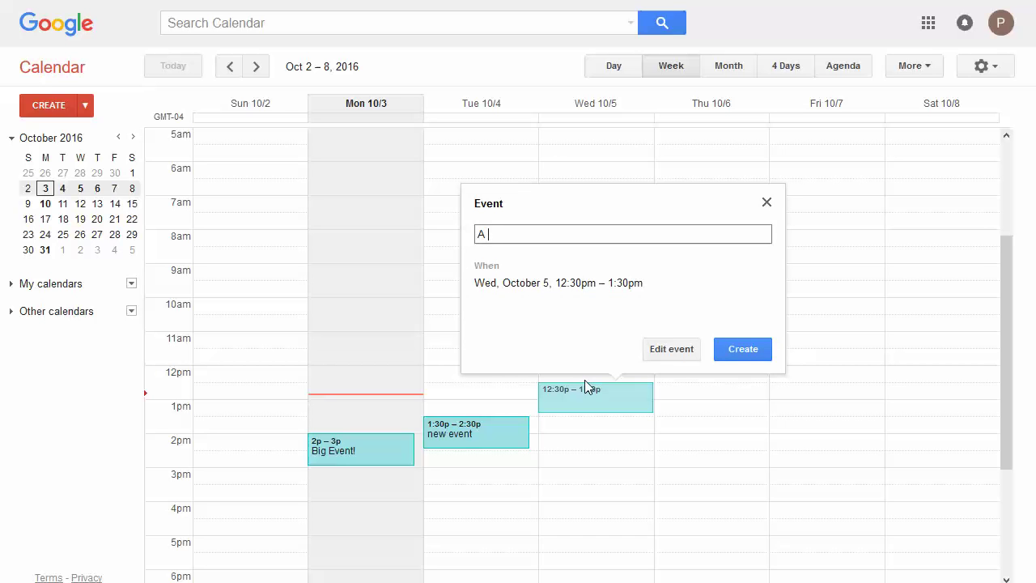
{"action": "key", "text": "BackSpace"}
{"action": "key", "text": "BackSpace"}
{"action": "type", "text": "w event"}
{"action": "key", "text": "Return"}
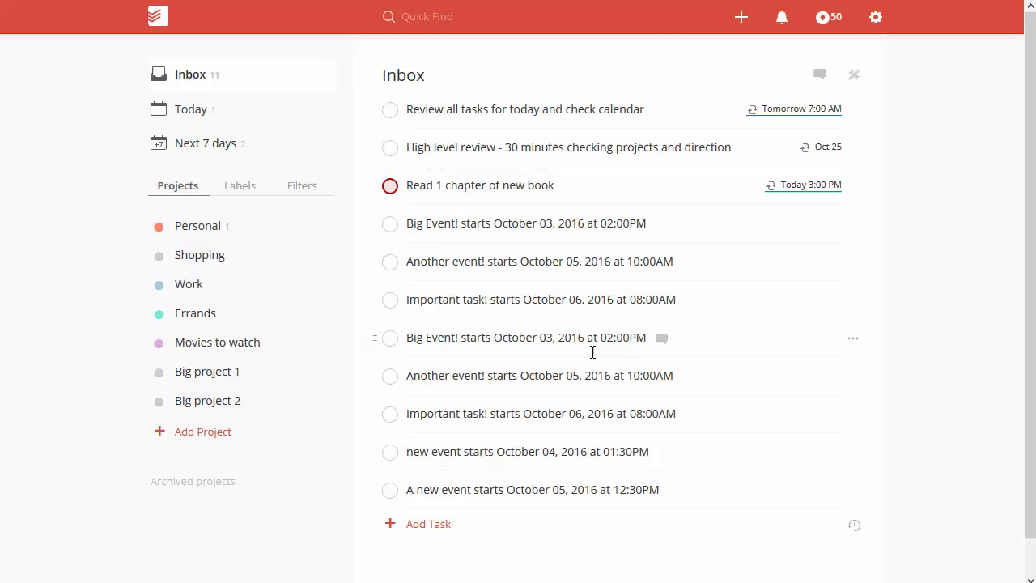
Return to the IFTTT recipe and review its action settings, including the project and task content
{"action": "left_click", "coordinate": [202, 114]}
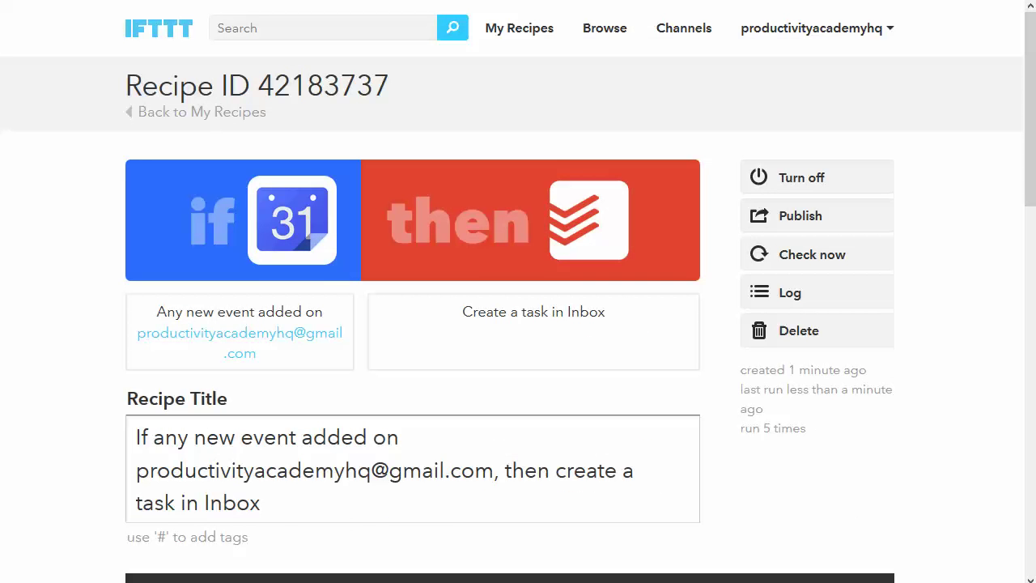
{"action": "scroll", "coordinate": [348, 417], "scroll_direction": "down", "scroll_amount": 2}
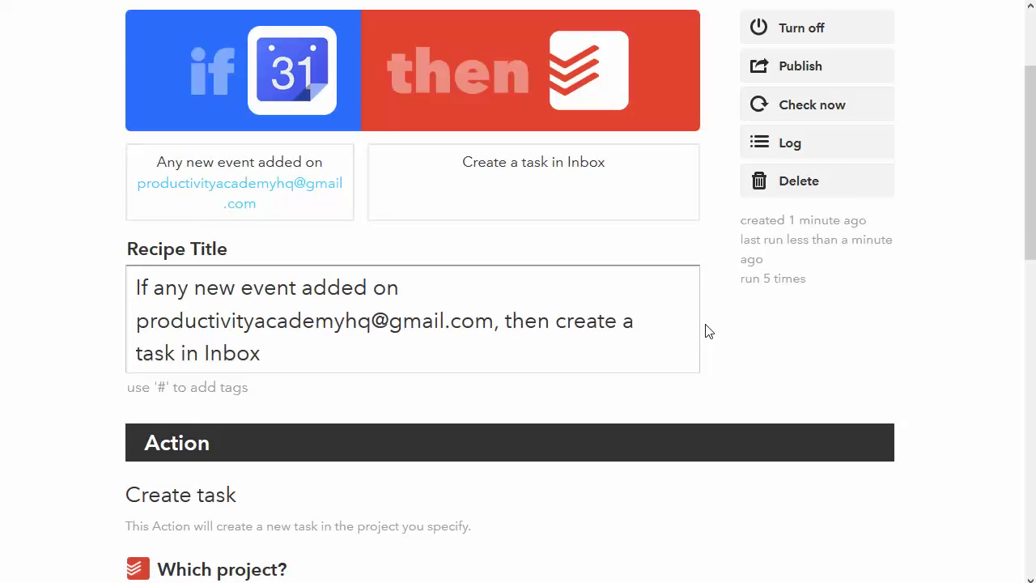
{"action": "scroll", "coordinate": [706, 330], "scroll_direction": "up", "scroll_amount": 1}
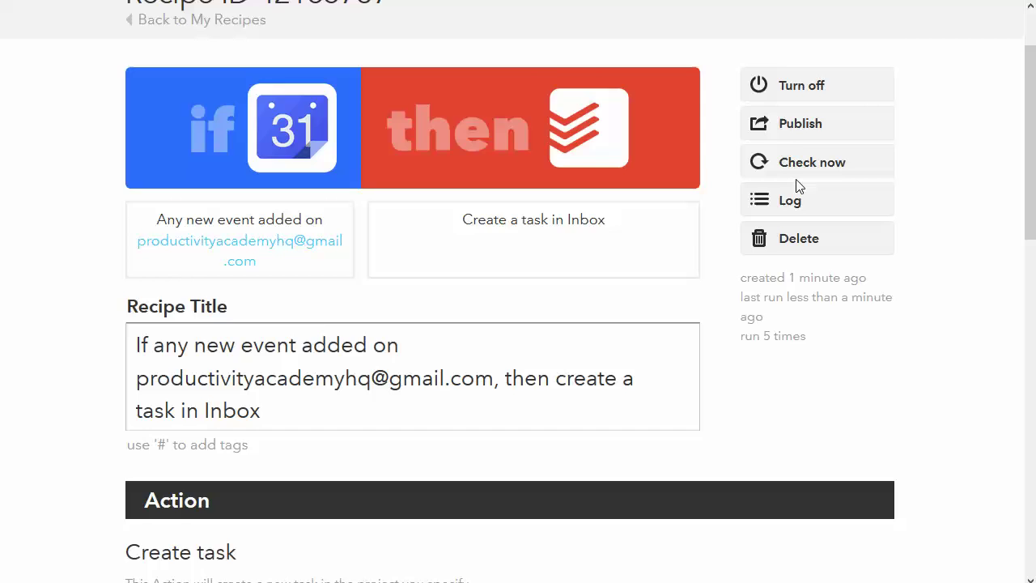
{"action": "scroll", "coordinate": [405, 462], "scroll_direction": "down", "scroll_amount": 2}
{"action": "scroll", "coordinate": [485, 370], "scroll_direction": "down", "scroll_amount": 3}
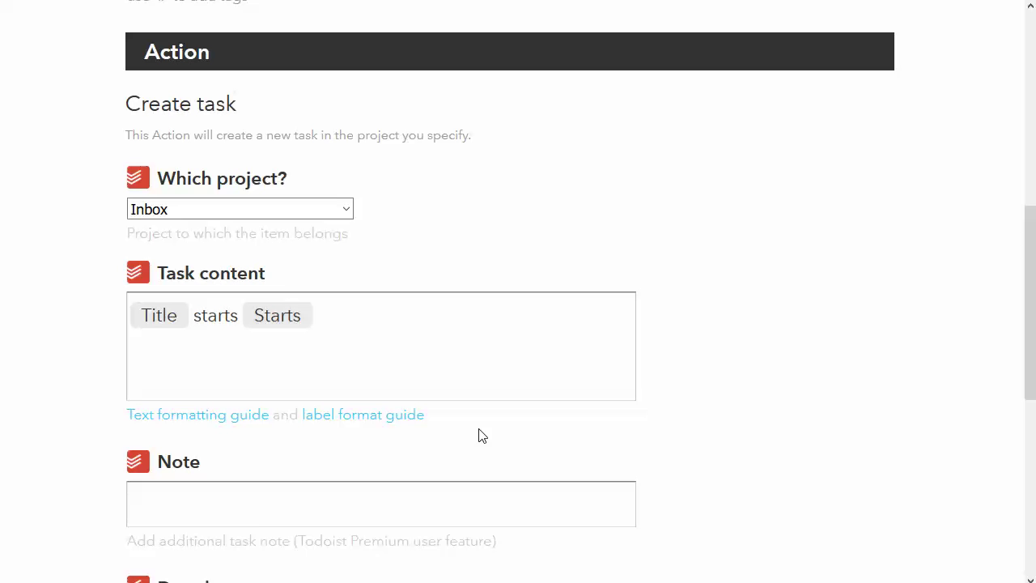